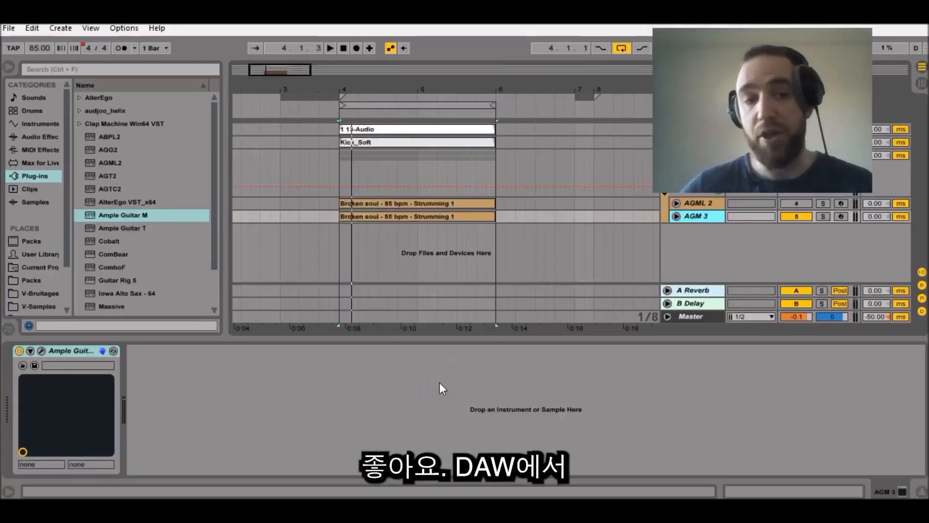
Add a new MIDI track with an empty clip over the looped region and load Ample Guitar M on it
key("ctrl+shift+t")
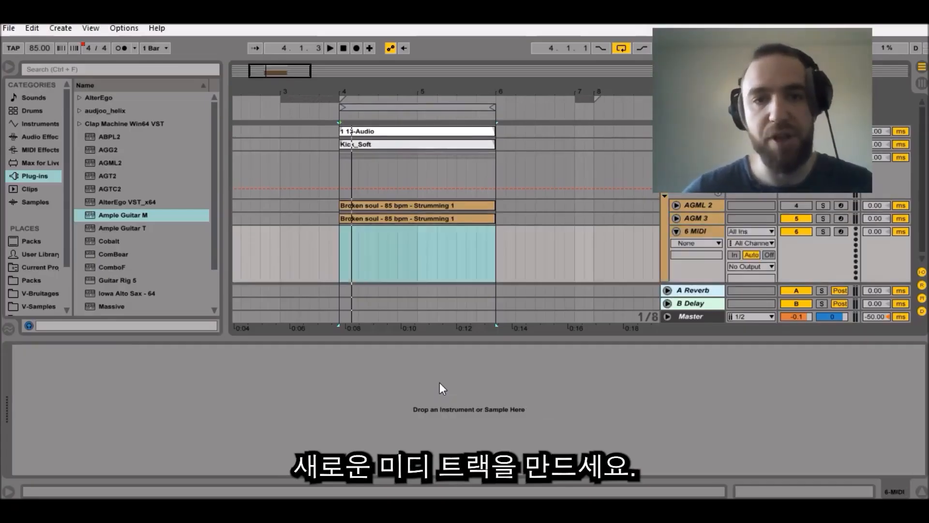
left_click(411, 265)
key("ctrl+shift+m")
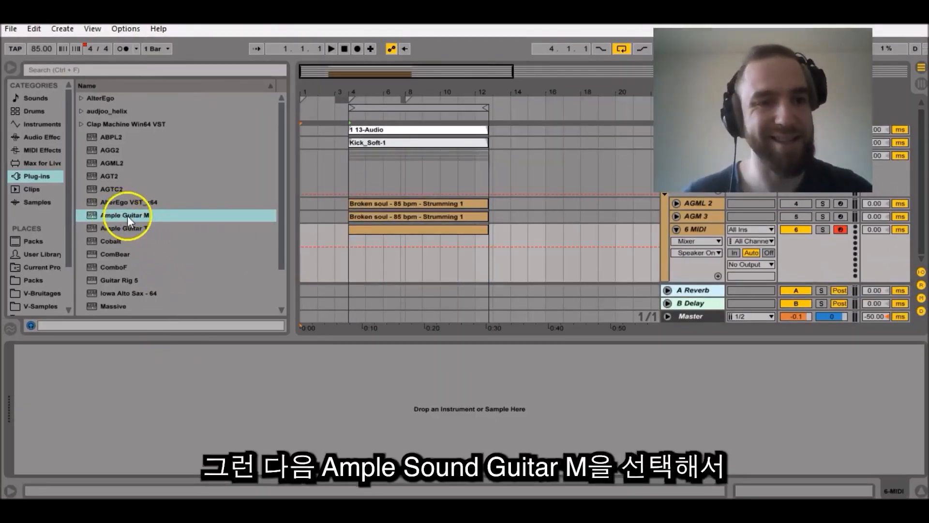
left_click_drag(132, 217, 115, 408)
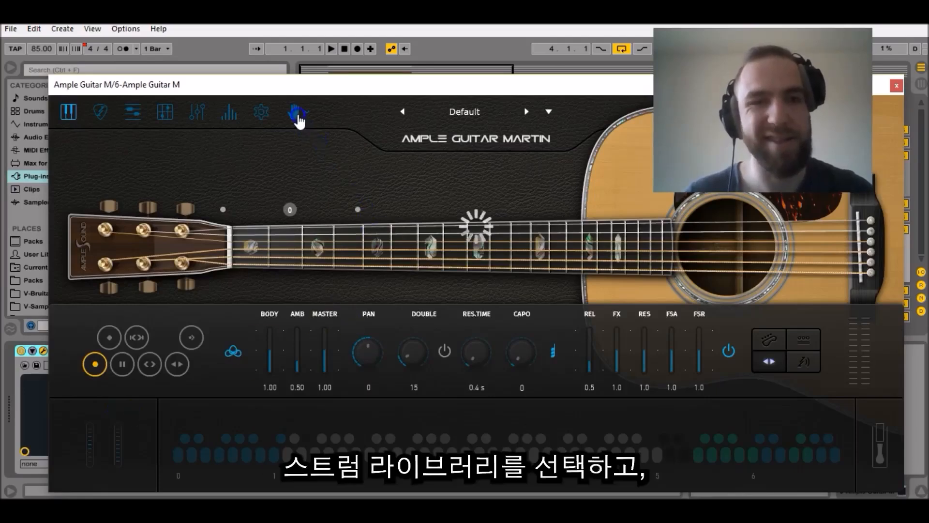
Switch the guitar to the Strum Library and lower its FX level to 0.0
left_click(299, 115)
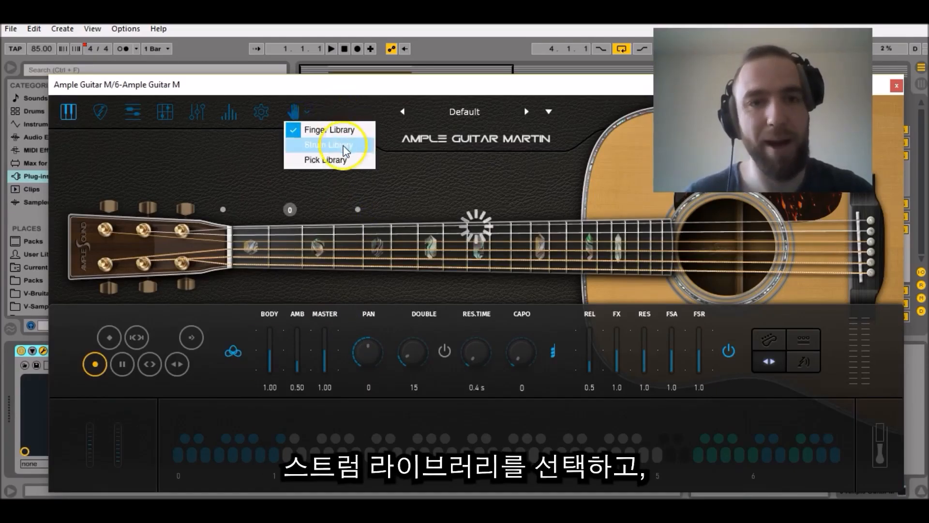
left_click(355, 145)
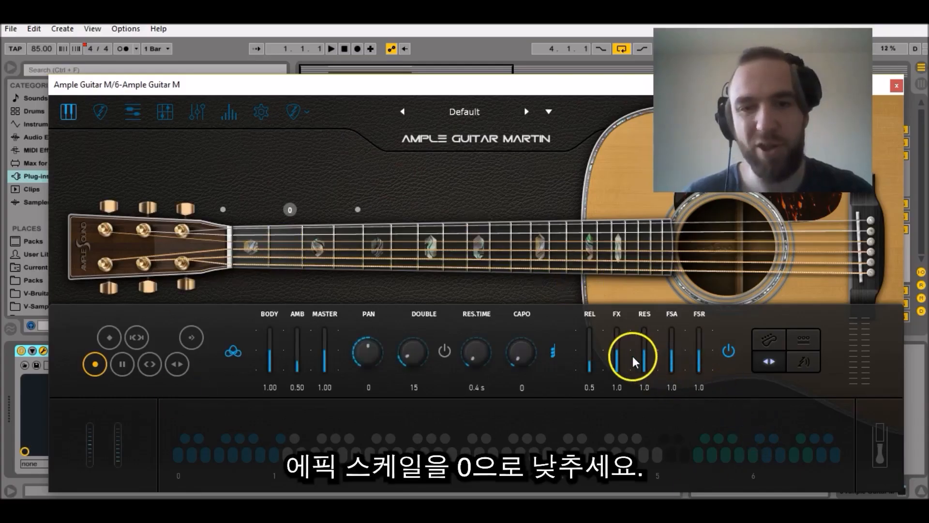
left_click_drag(617, 353, 621, 367)
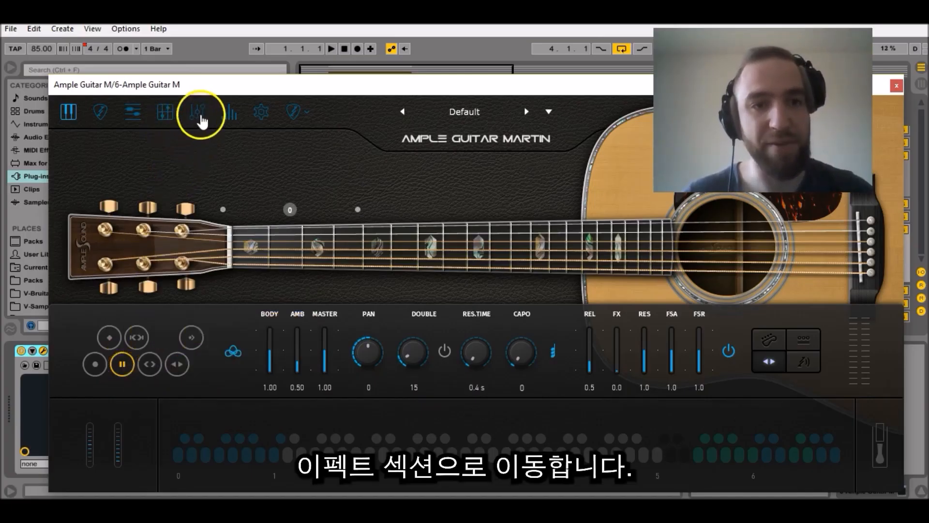
Turn off the default reverb in the guitar's effects section
left_click(198, 116)
left_click(68, 435)
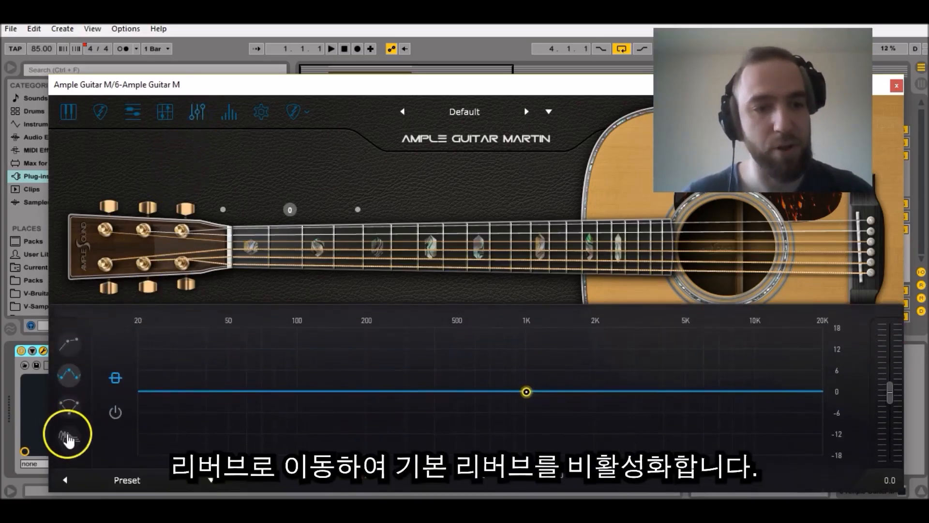
left_click(114, 415)
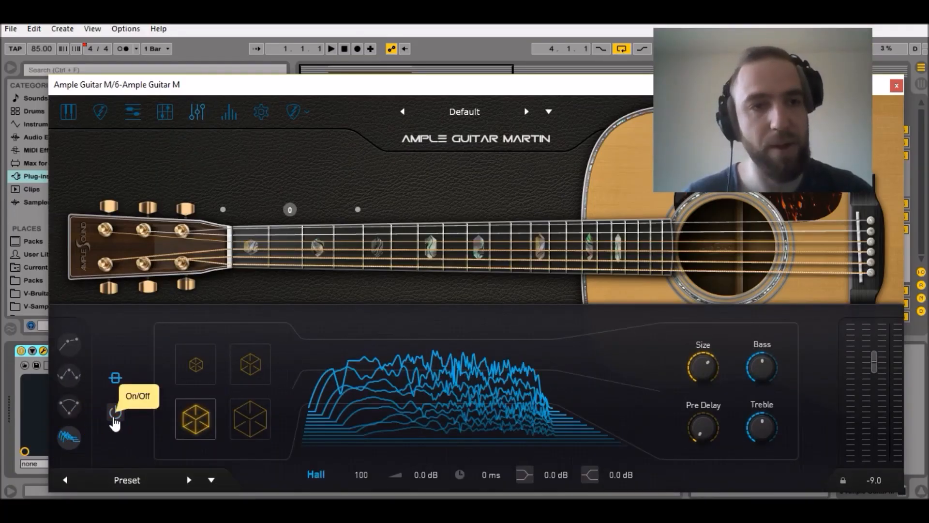
Enable the strummer in the strum view and create a new blank strum sequence
left_click(102, 115)
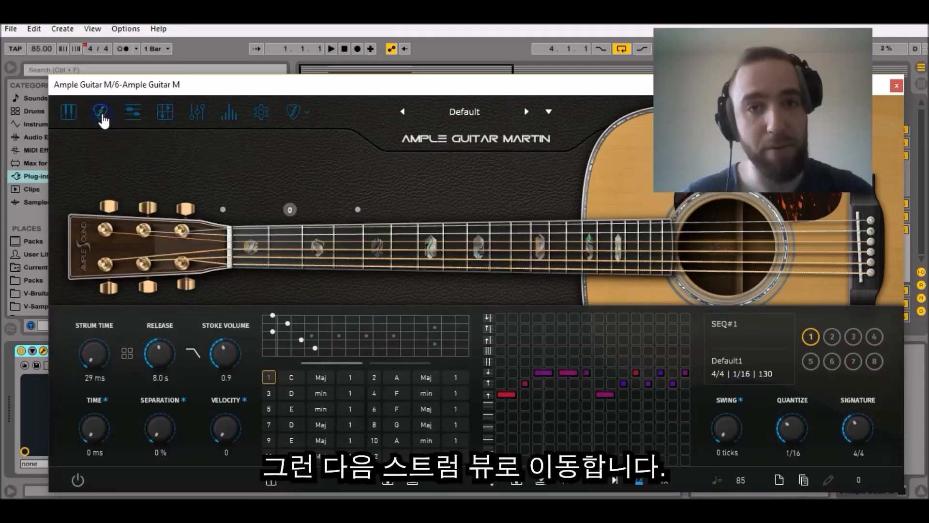
left_click(82, 485)
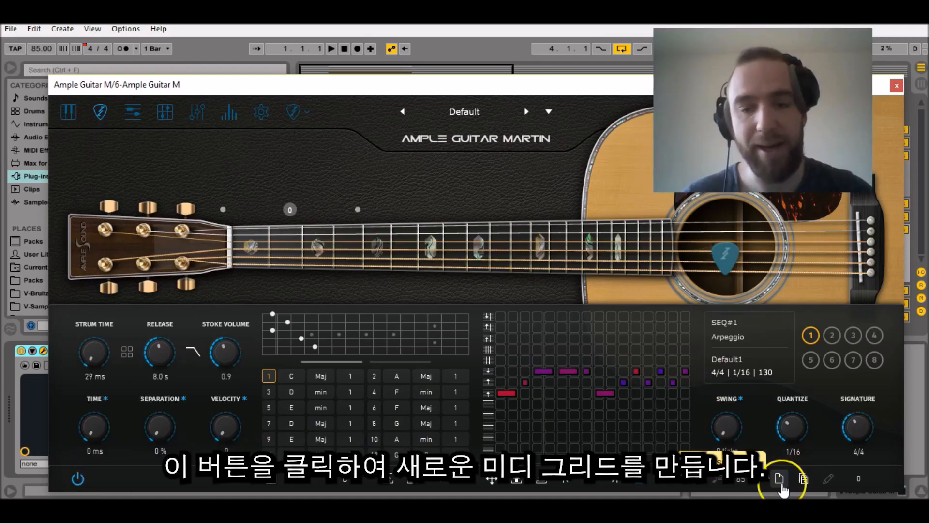
left_click(780, 480)
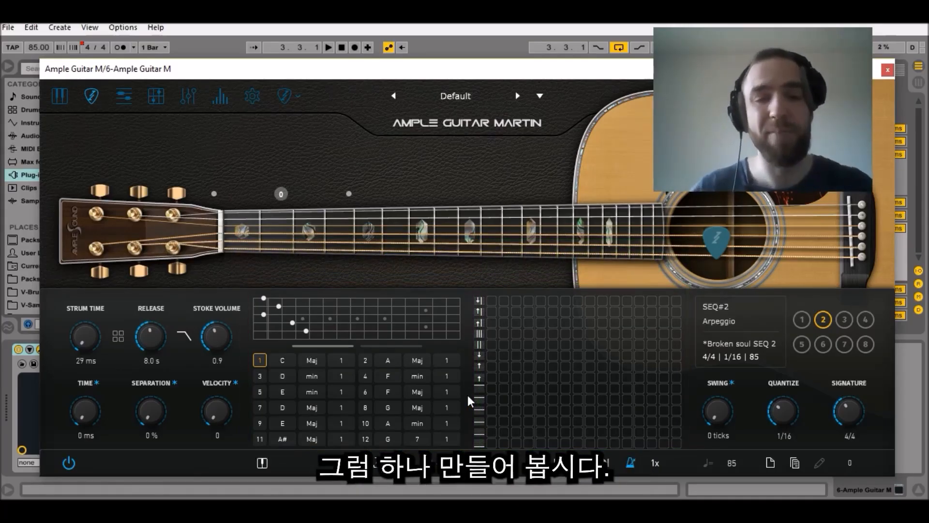
Set chord slot 1 to B min
left_click(282, 361)
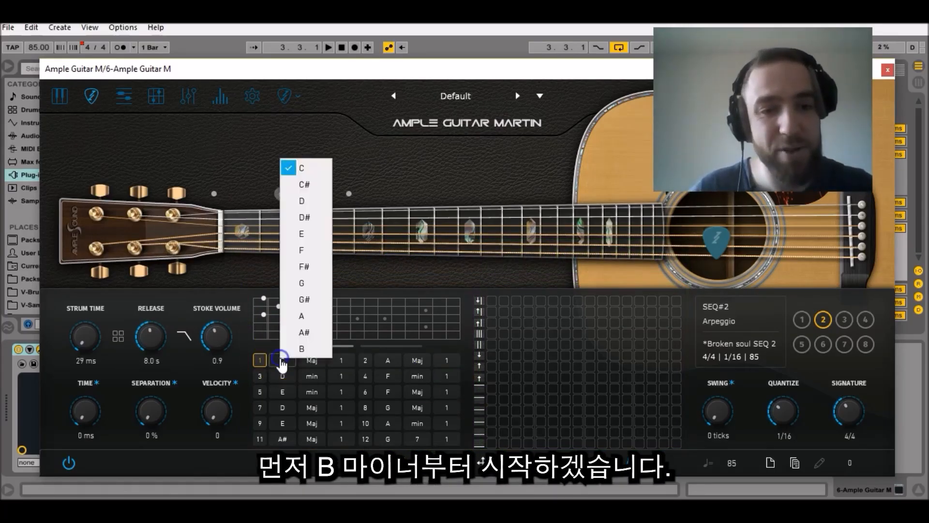
left_click(300, 349)
left_click(312, 360)
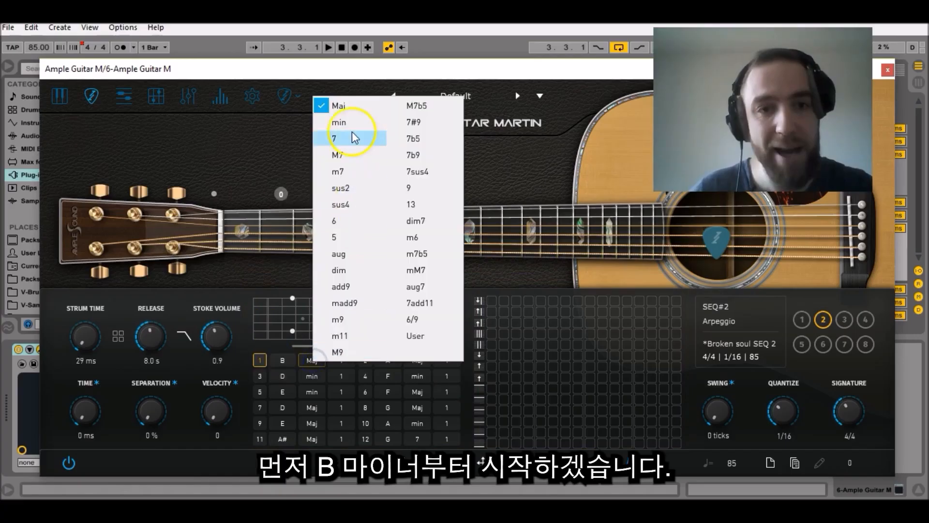
left_click(338, 122)
Set chord slot 2 to B m7 in position 2
left_click(367, 369)
left_click(387, 361)
left_click(401, 354)
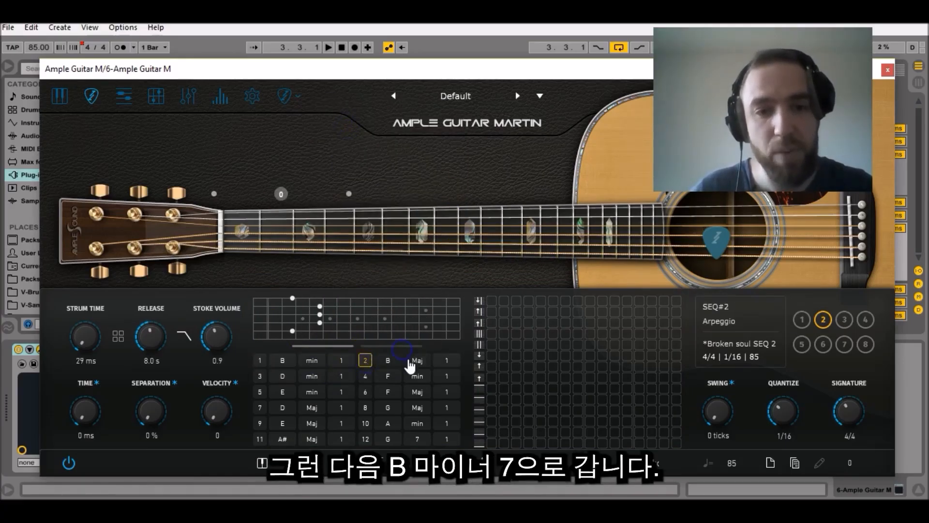
left_click(411, 363)
left_click(453, 168)
left_click(447, 356)
left_click(473, 340)
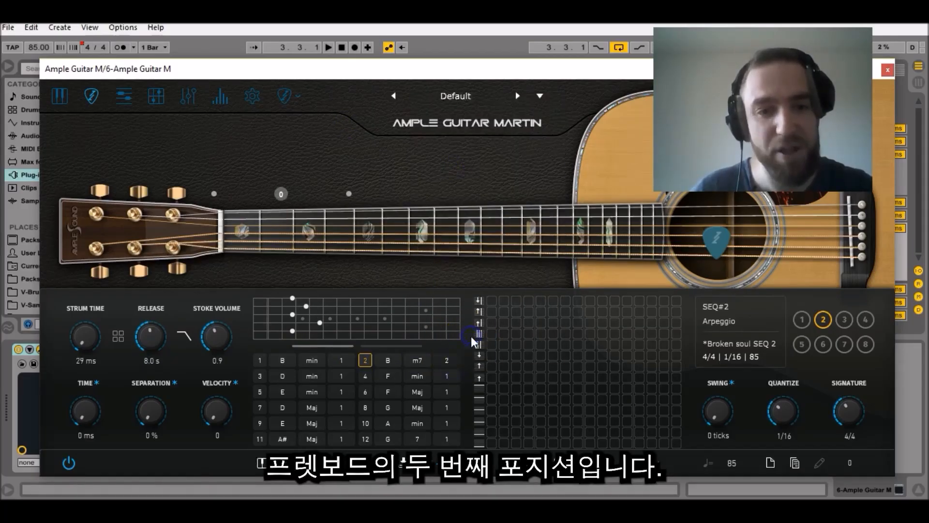
Set chord slot 3 to A Maj
left_click(280, 377)
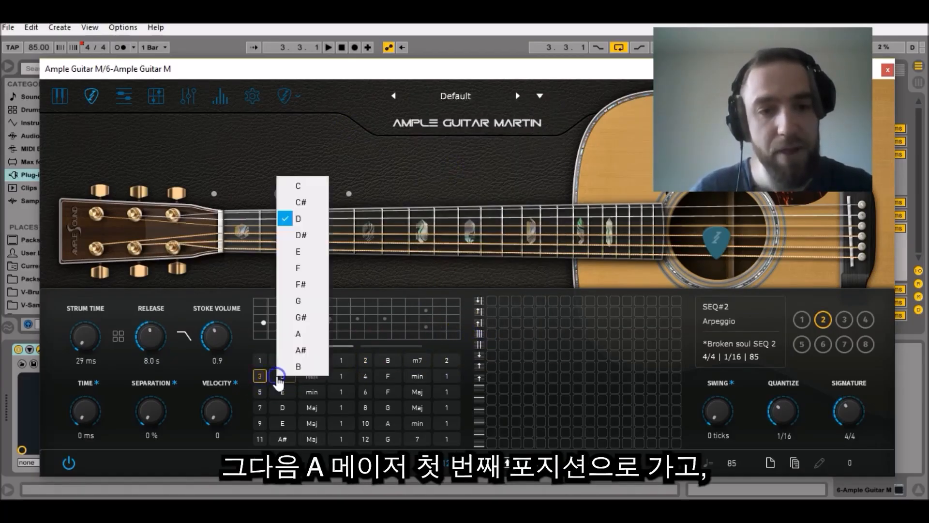
left_click(308, 341)
left_click(312, 375)
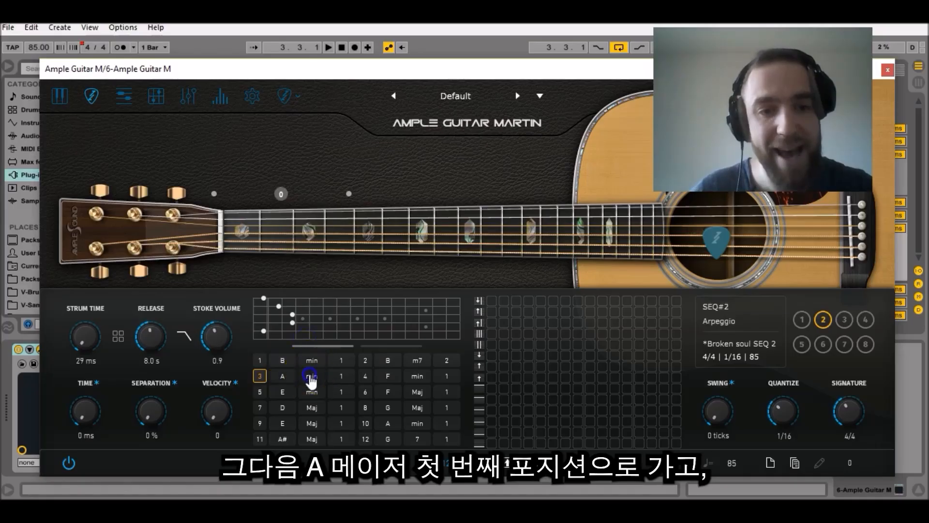
left_click(335, 122)
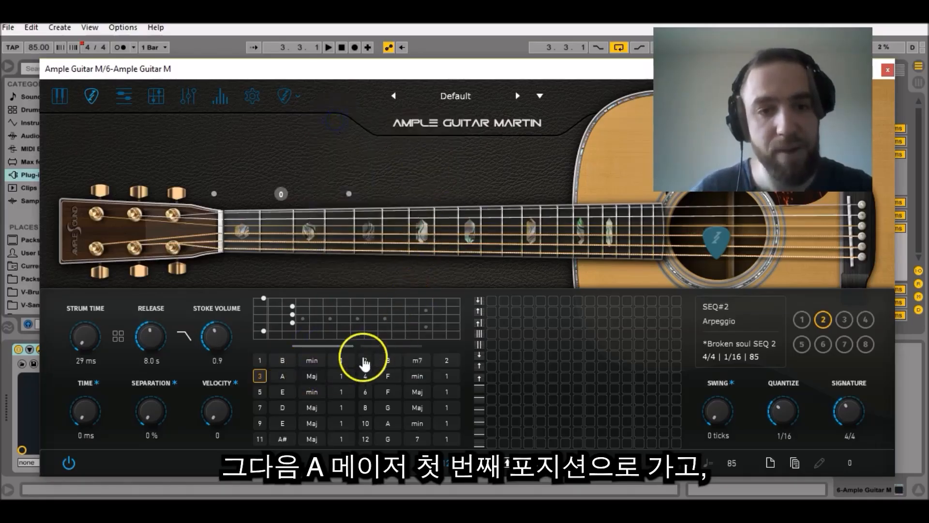
Set chord slot 4 to G Maj
left_click(365, 376)
left_click(388, 376)
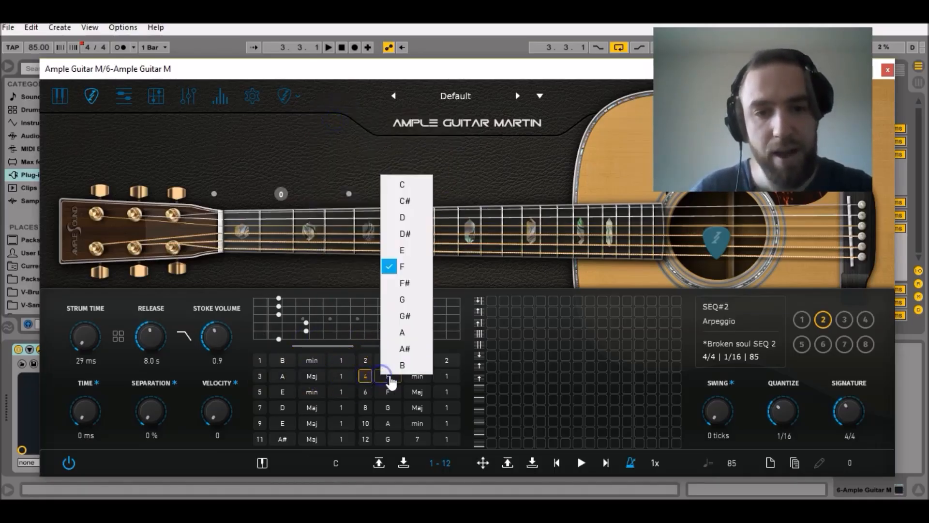
left_click(406, 304)
left_click(416, 376)
left_click(456, 120)
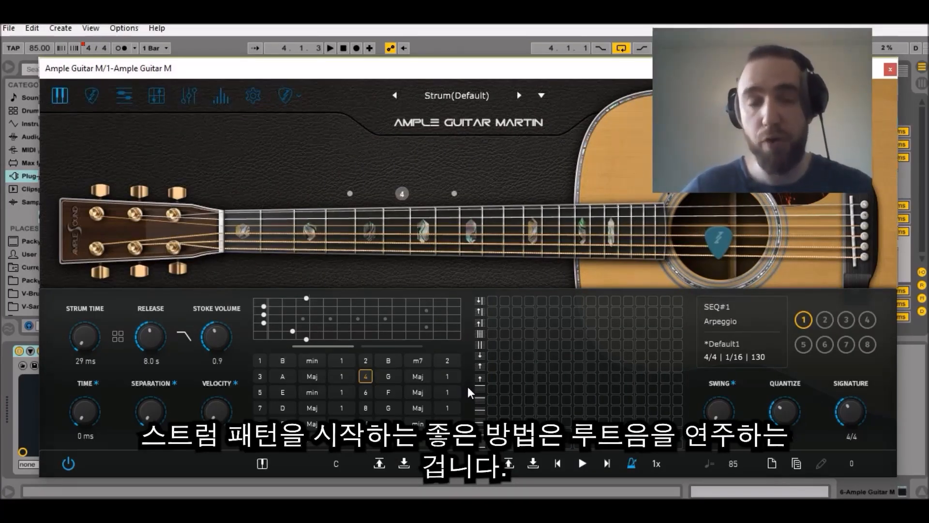
With chord 1 selected, add two arpeggio notes, each two steps long, at steps 1 and 3 on the fifth-string row
left_click(262, 362)
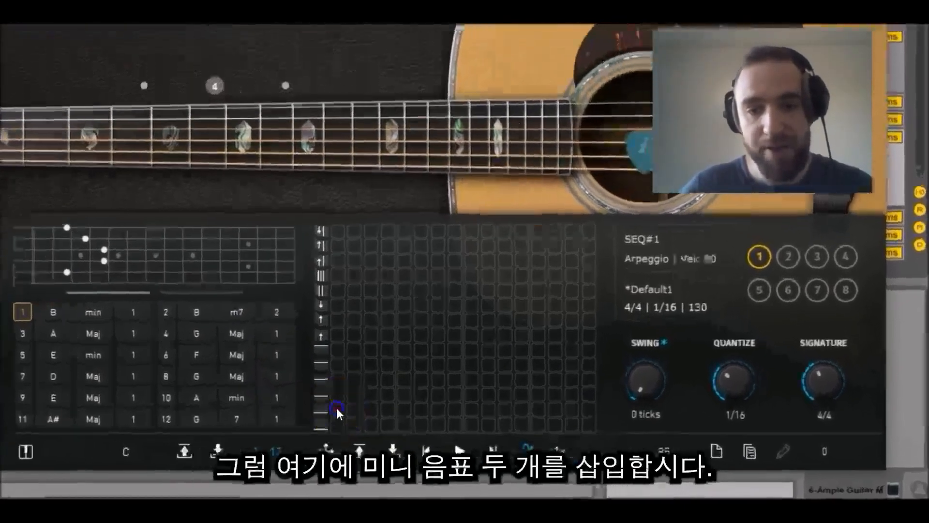
left_click(492, 432)
left_click(319, 402)
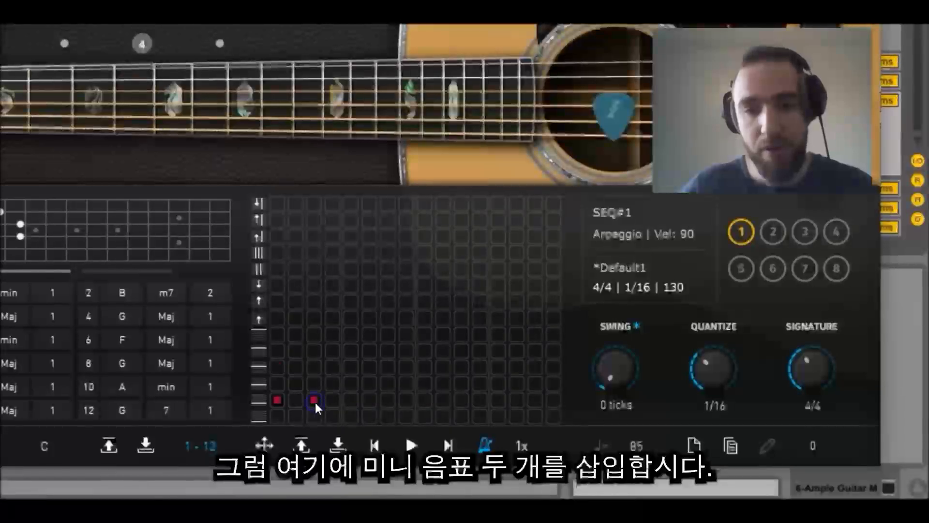
left_click(280, 400)
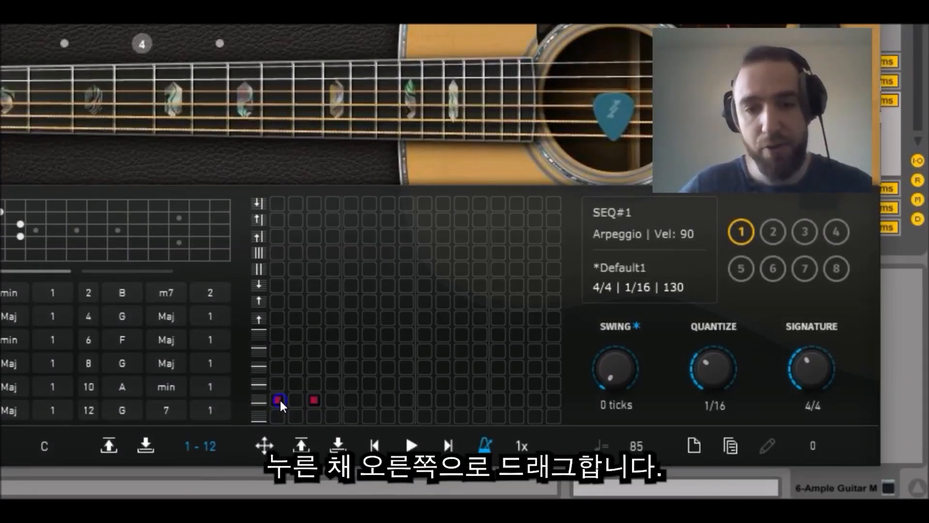
left_click_drag(314, 400, 336, 401)
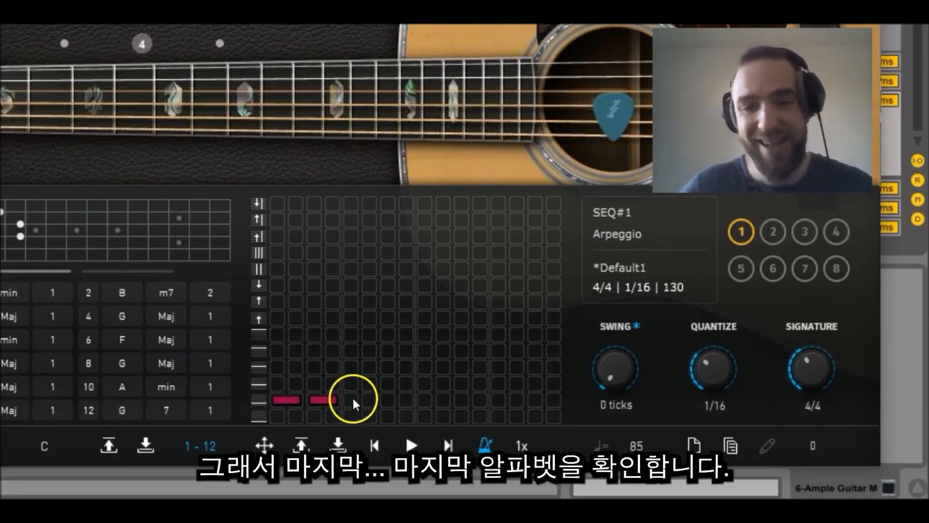
Add two-step downstrokes at steps 5 and 11, short downstrokes at 7 and 9, upstrokes at 8 and 10, and a two-step Down Treble at 13
left_click(350, 319)
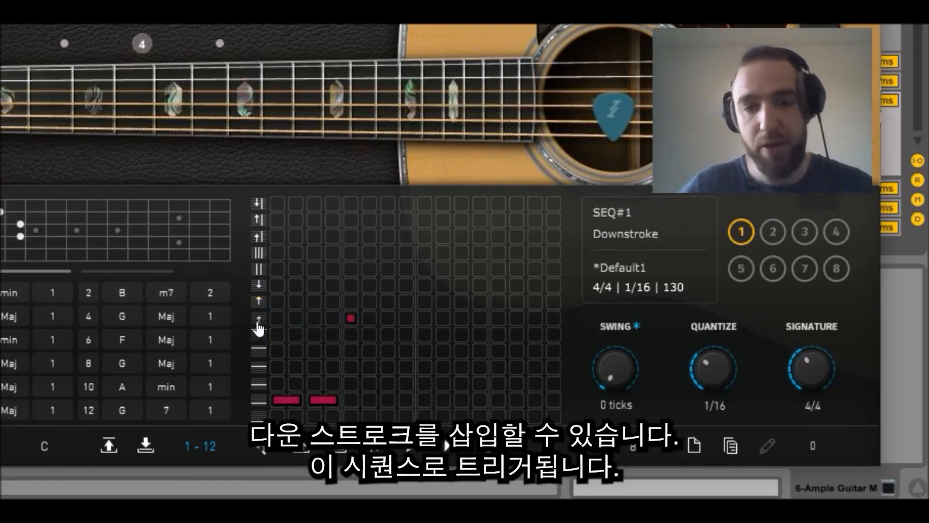
left_click(322, 321)
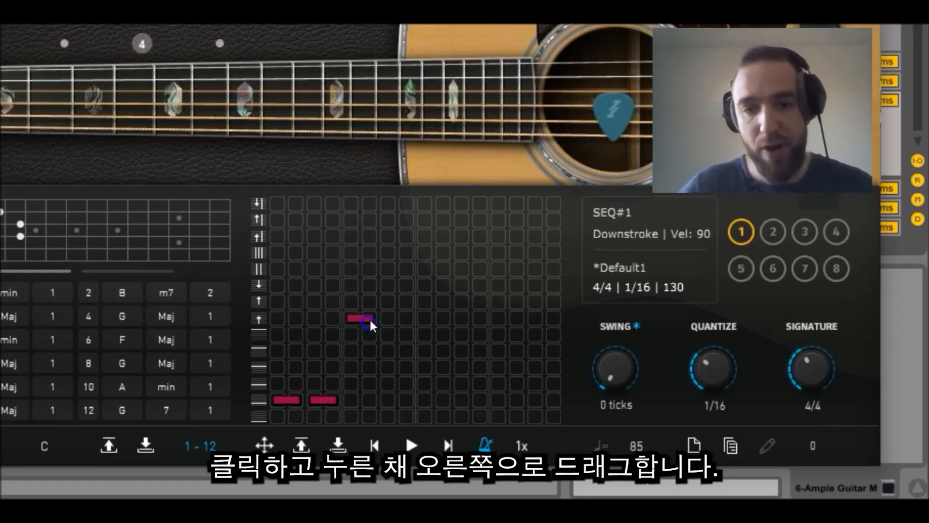
left_click(385, 323)
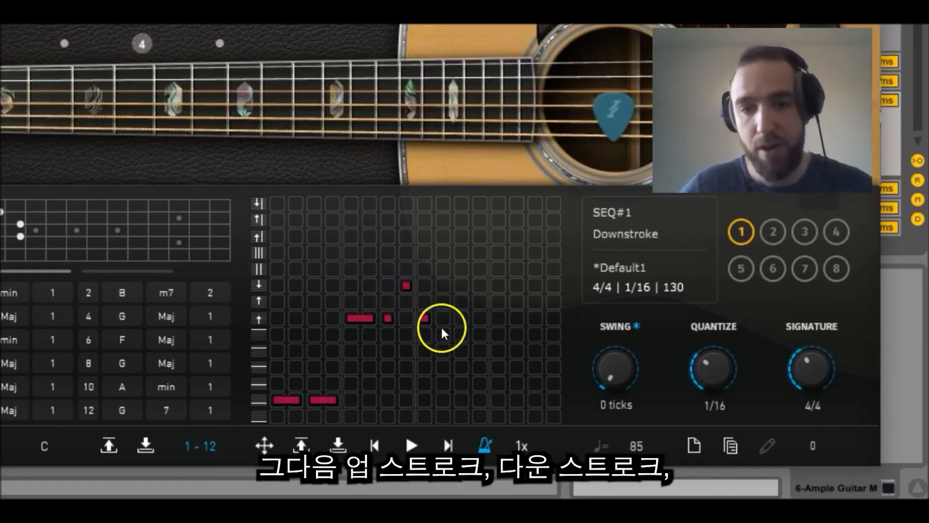
left_click(460, 317)
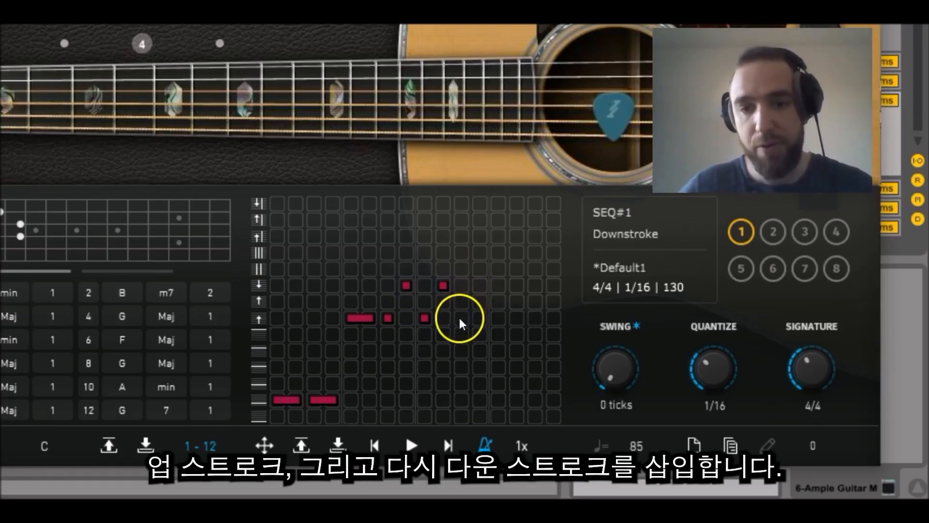
left_click(461, 318)
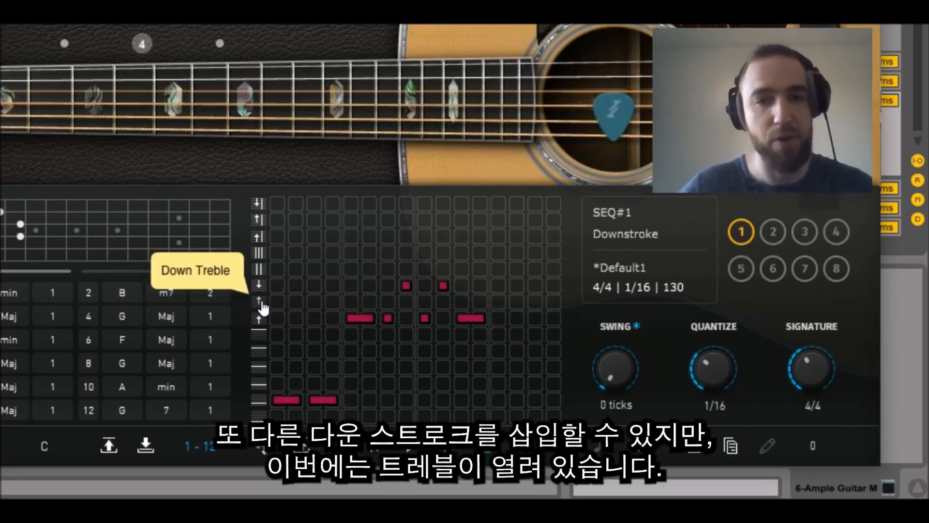
left_click(496, 302)
left_click_drag(496, 303, 518, 310)
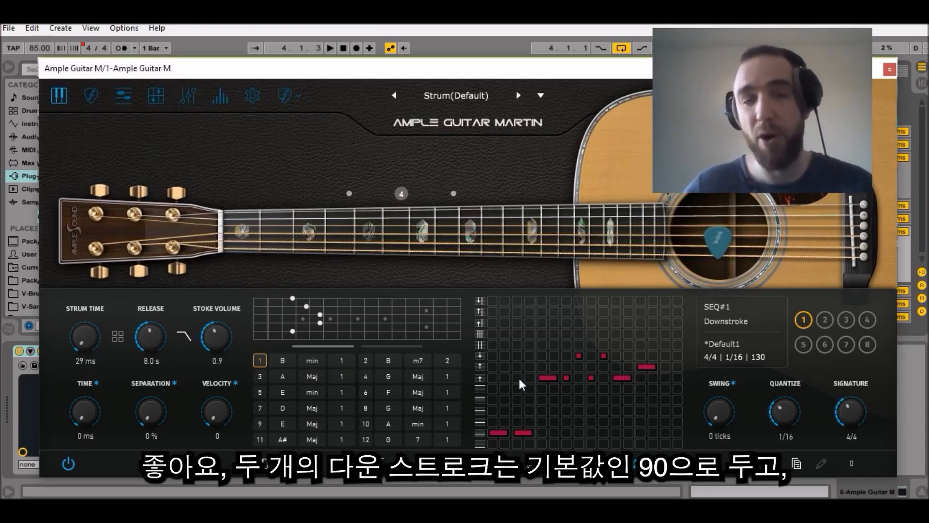
Lower the velocities of the downstrokes at steps 7, 9 and 11 to about 60 and the upstrokes at 8 and 10 to about 40
left_click(540, 379)
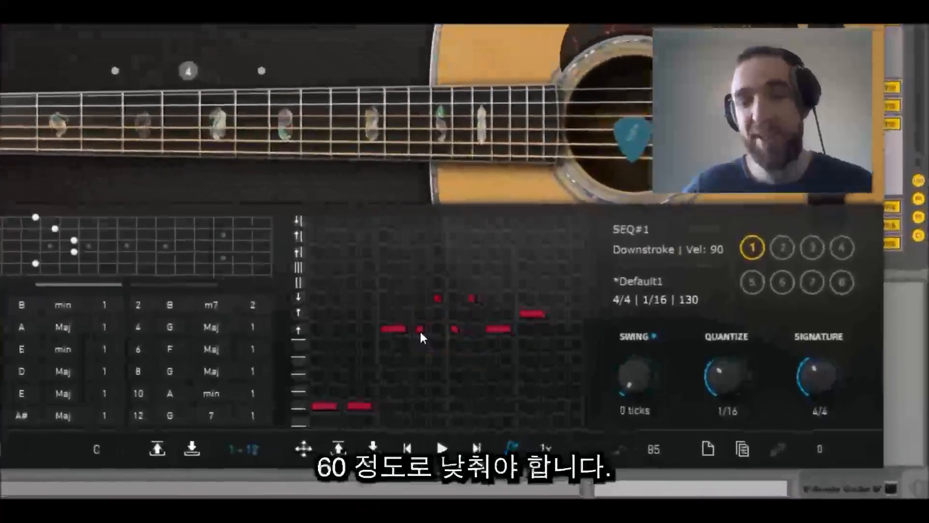
left_click_drag(419, 330, 411, 360)
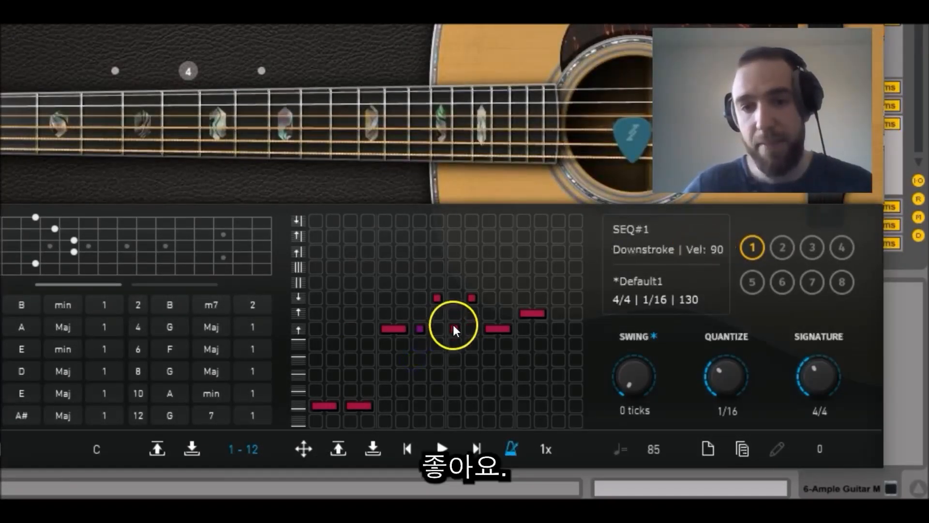
left_click(504, 327)
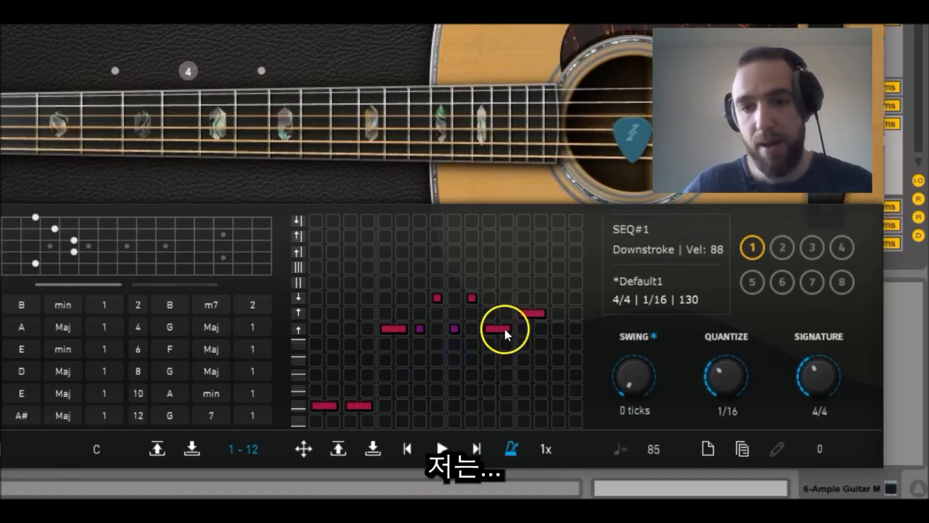
left_click_drag(505, 352, 506, 353)
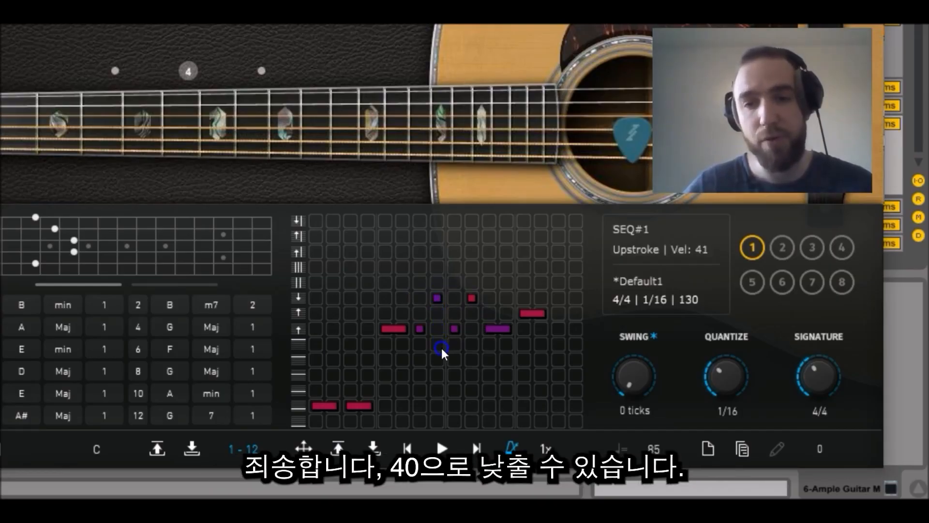
left_click(471, 298)
left_click_drag(474, 322, 493, 352)
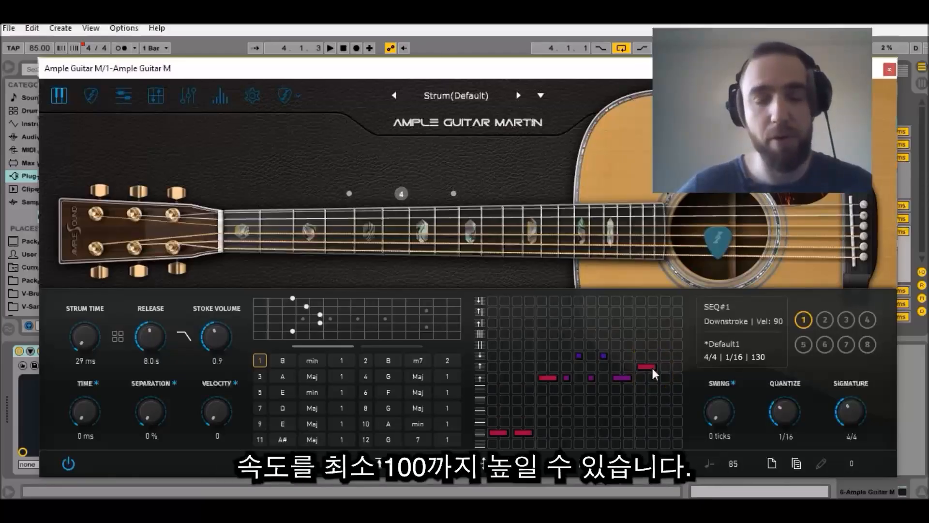
Raise the velocities of the Down Treble and the first arpeggio note to about 100, and lower the second arpeggio note to about 60
left_click_drag(652, 368, 654, 362)
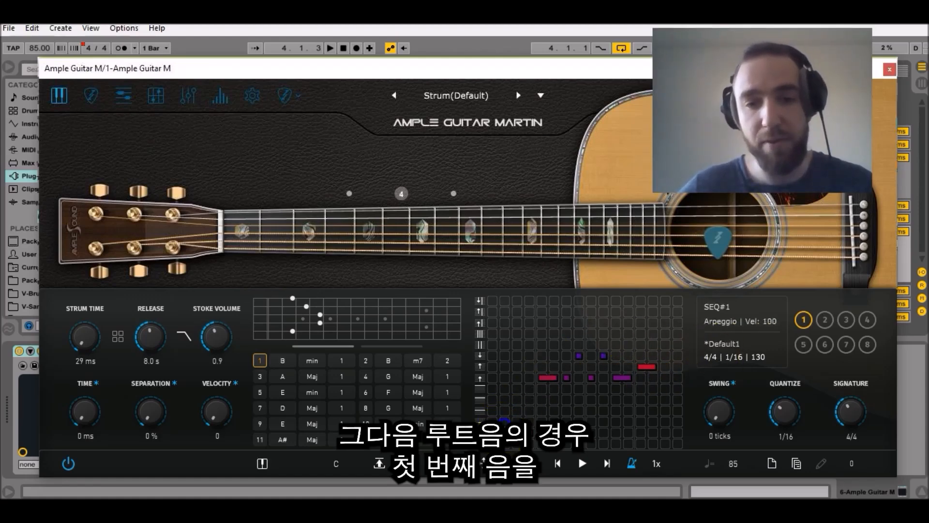
left_click_drag(503, 420, 530, 442)
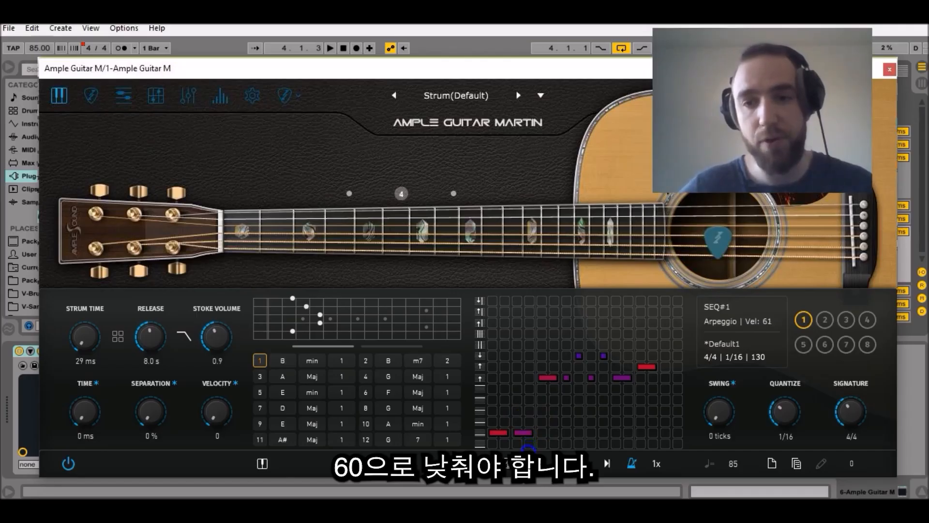
left_click_drag(528, 448, 528, 454)
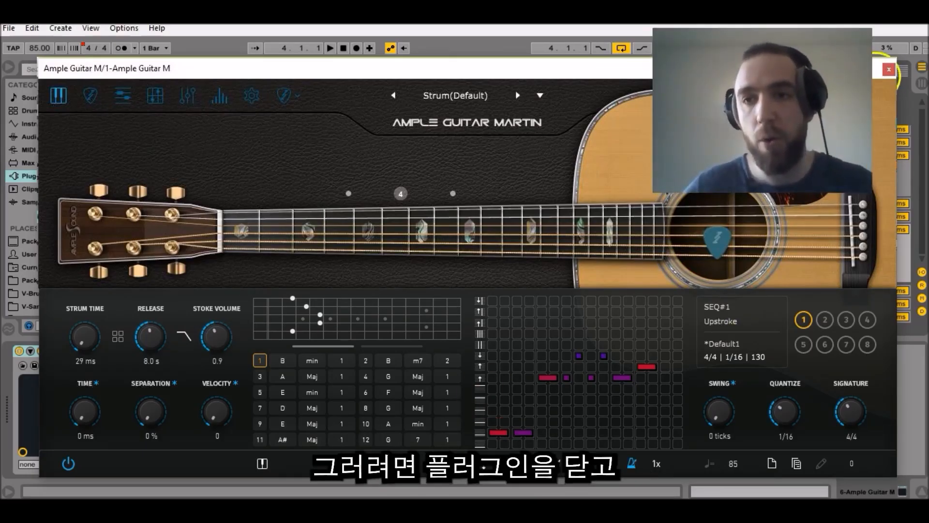
In the Ample Guitar M track's MIDI clip, add C1 at the start, C#1 at 1.2.3 and a C3 spanning the first bar
left_click(889, 69)
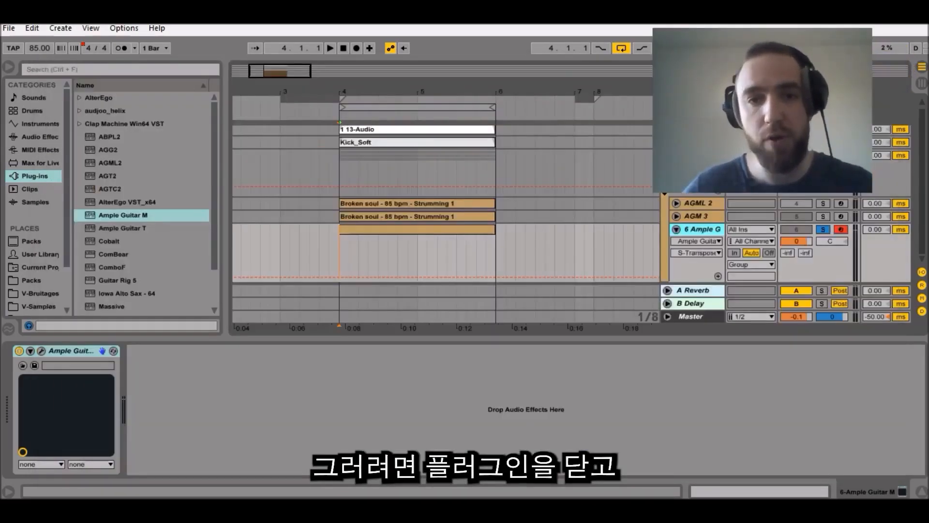
left_click(382, 229)
double_click(384, 228)
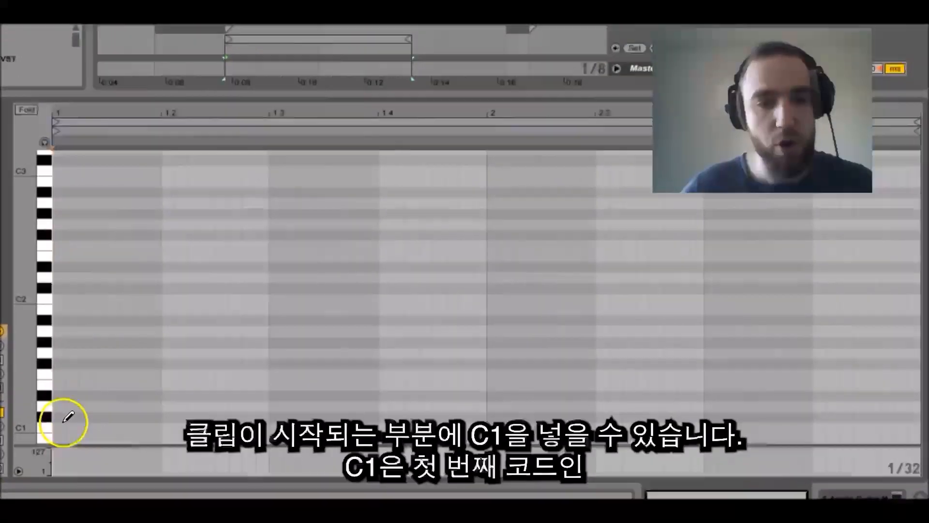
left_click(89, 428)
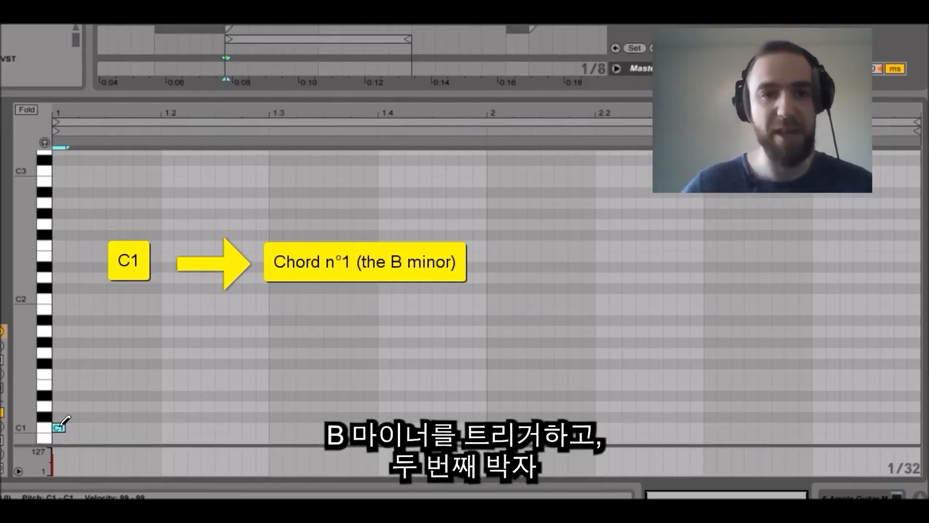
left_click(224, 415)
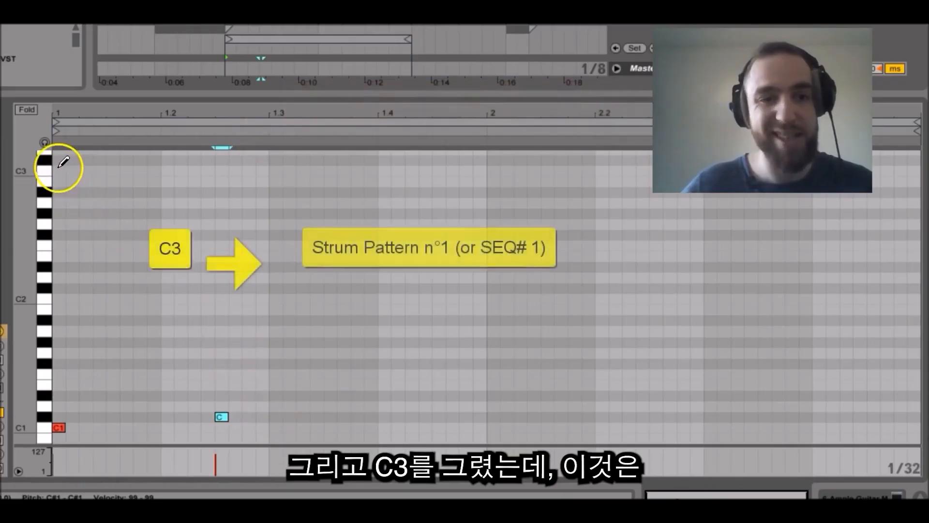
left_click_drag(59, 170, 486, 153)
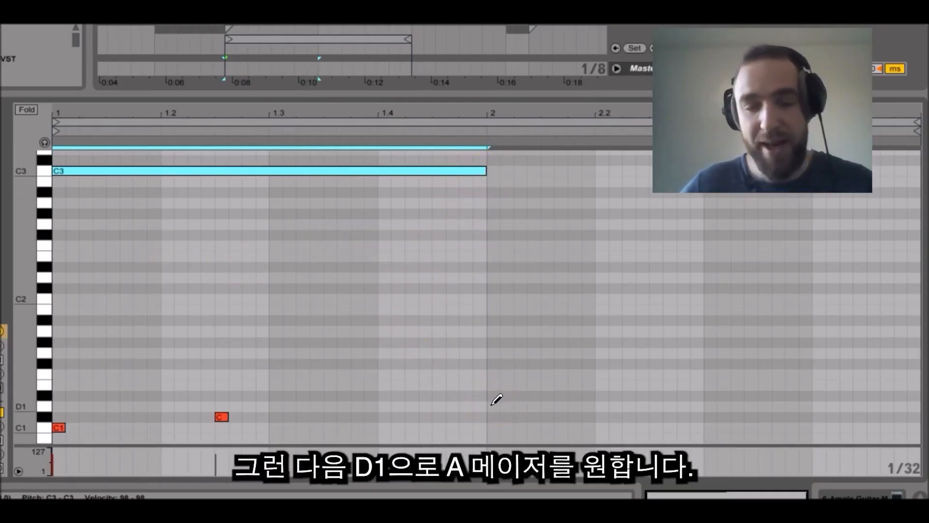
Add D1 at the start of bar 2, D#1 at 2.2.3 and a C3 spanning the second bar, and play the clip
left_click(493, 406)
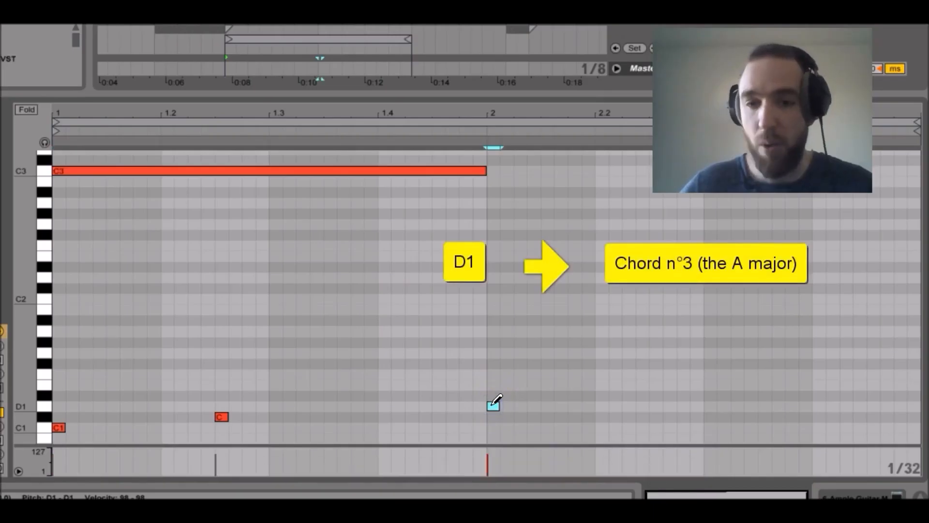
left_click(661, 396)
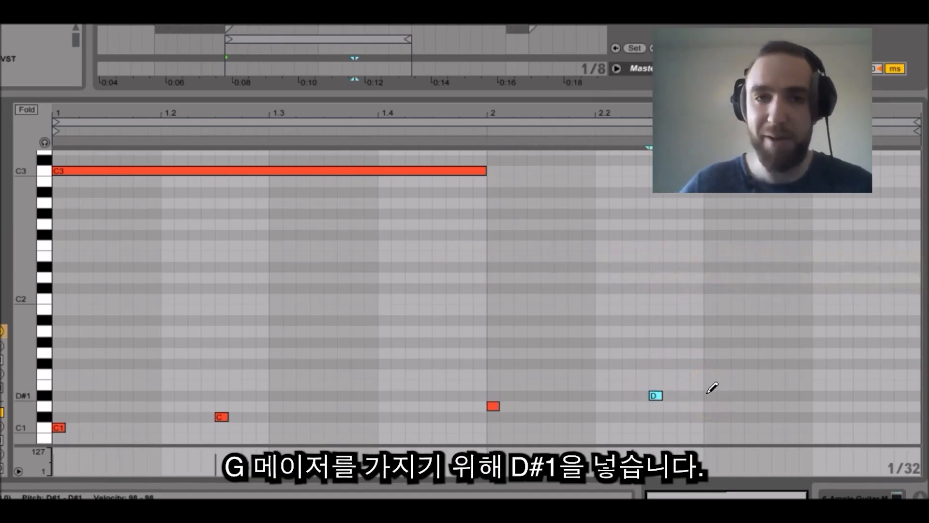
left_click(492, 171)
left_click_drag(495, 171, 920, 160)
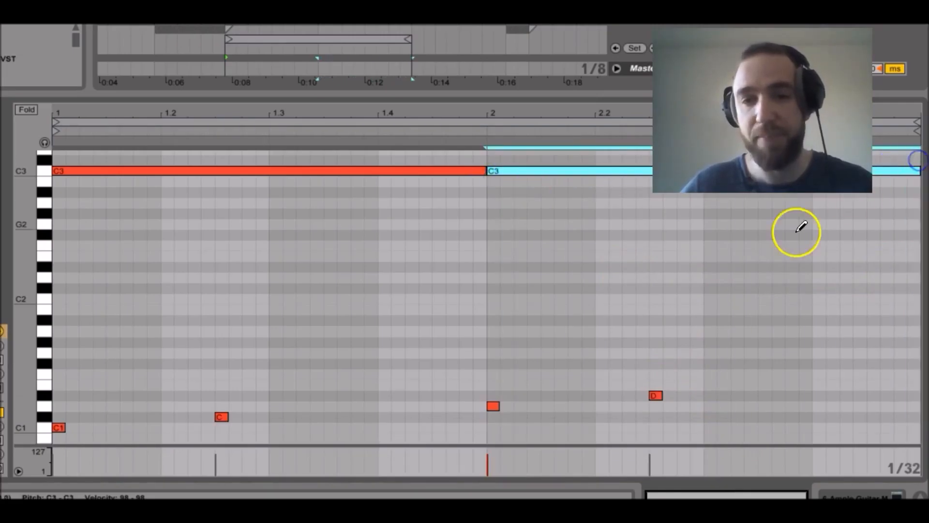
key("space")
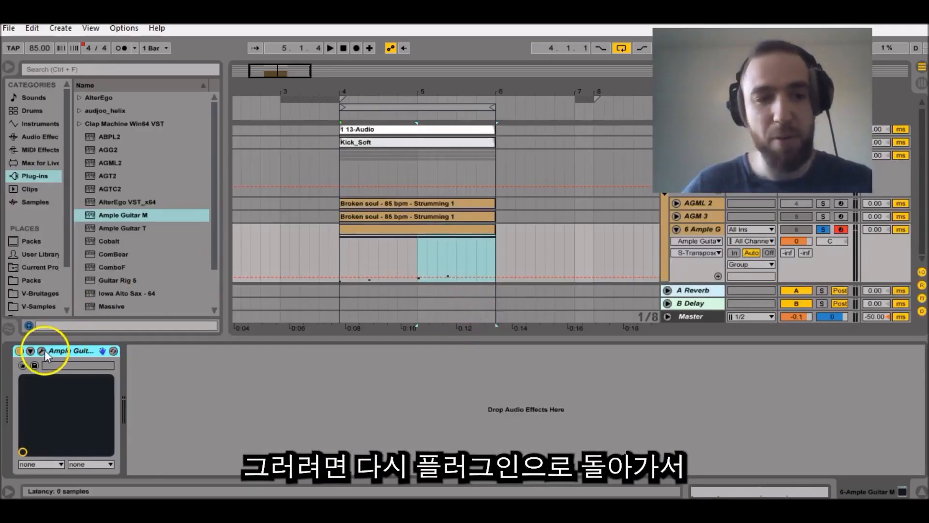
In the guitar plugin's sequence 1, add a two-step arpeggio note at step 15 on the sixth-string row
left_click(40, 351)
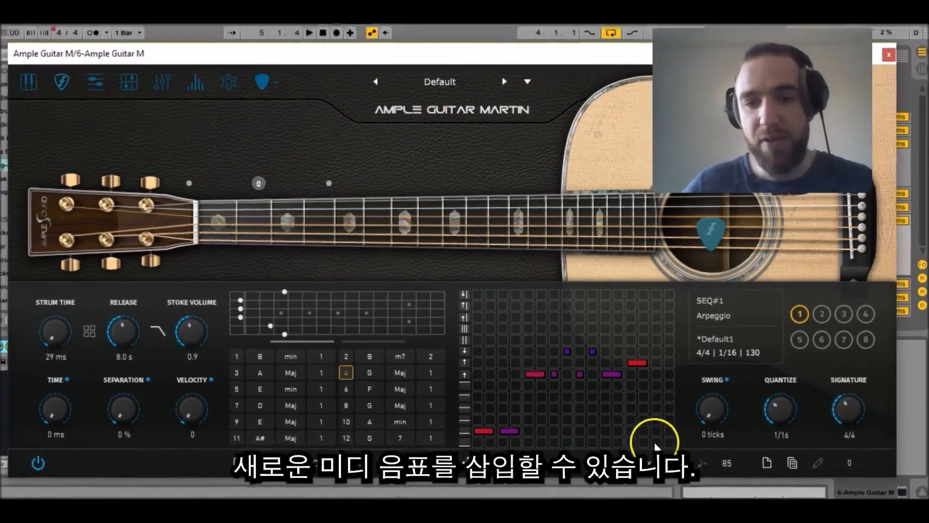
left_click_drag(666, 444, 676, 444)
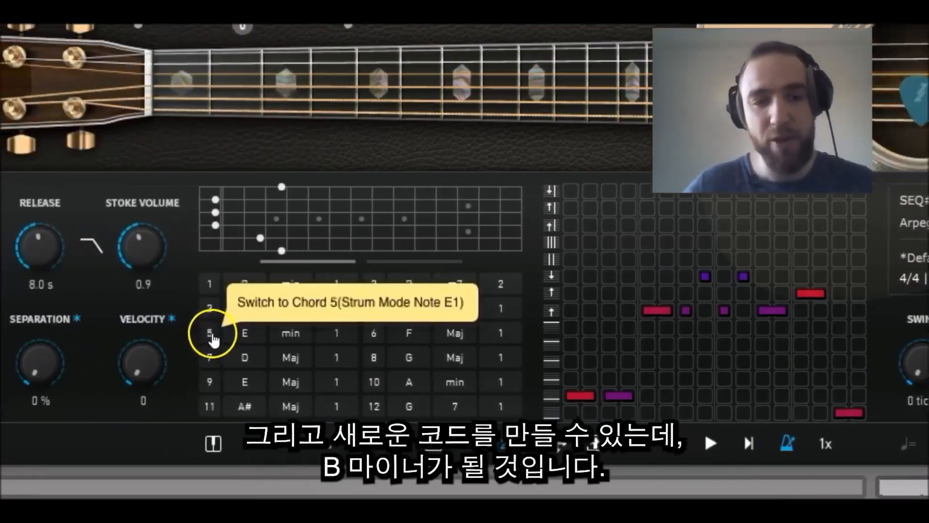
Set chord slot 5 to B min and add a fretted note at the second fret of the sixth string
left_click(211, 334)
left_click(245, 334)
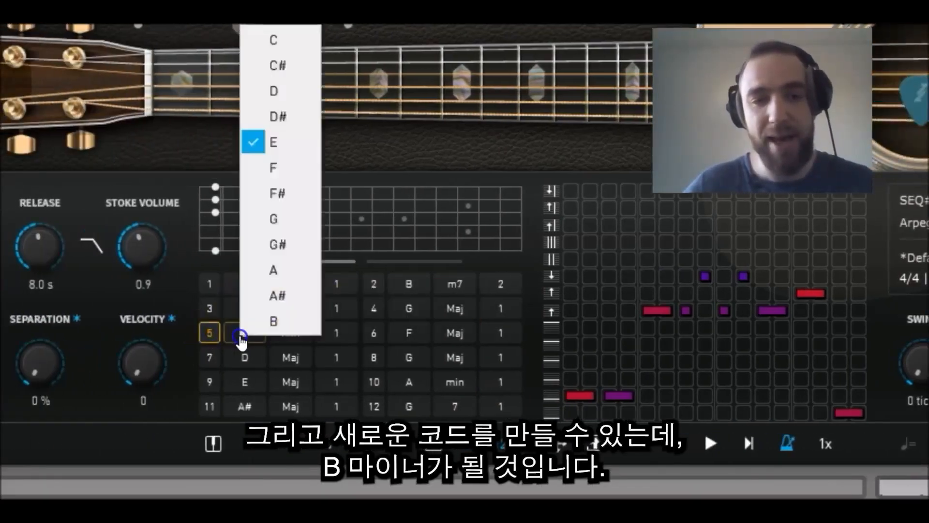
left_click(269, 322)
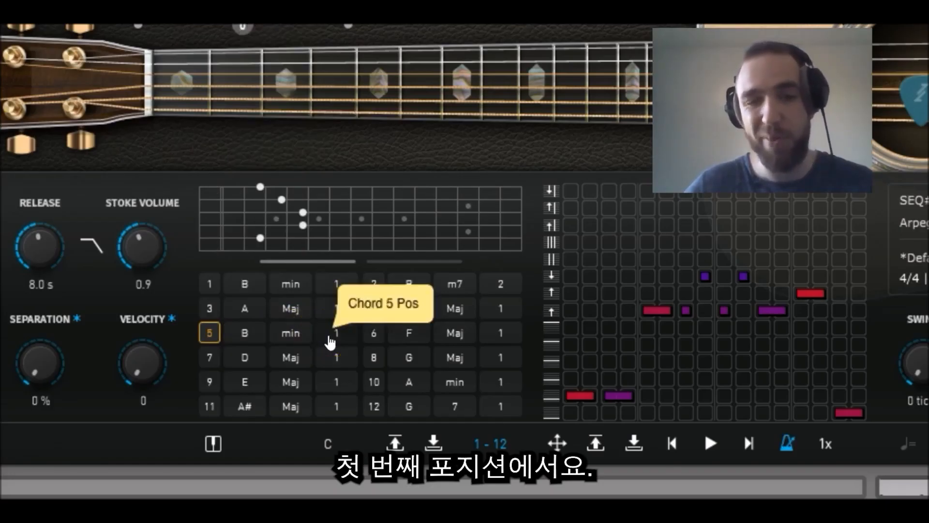
left_click(255, 251)
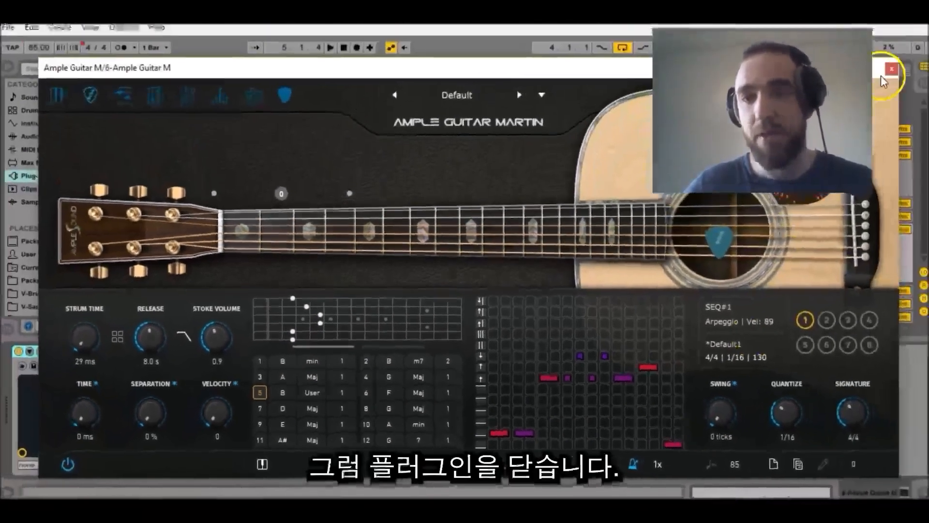
Back in the MIDI clip, add an E1 note at 1.4.3 and a D1 note at 2.4.3
left_click(890, 70)
left_click(380, 231)
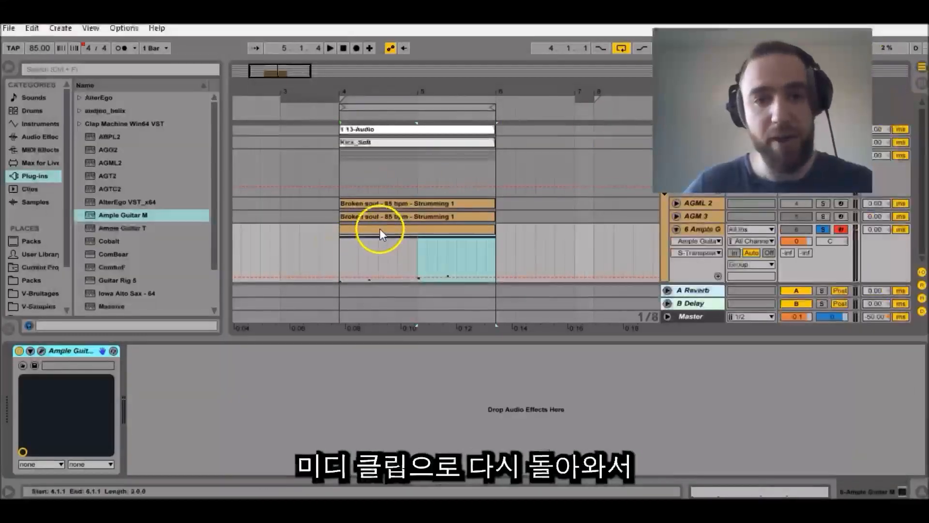
double_click(379, 229)
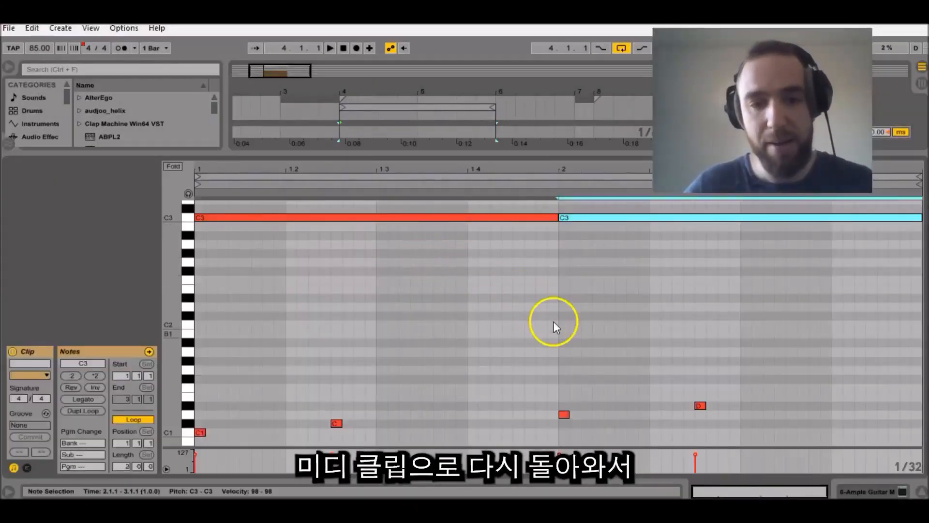
left_click(518, 396)
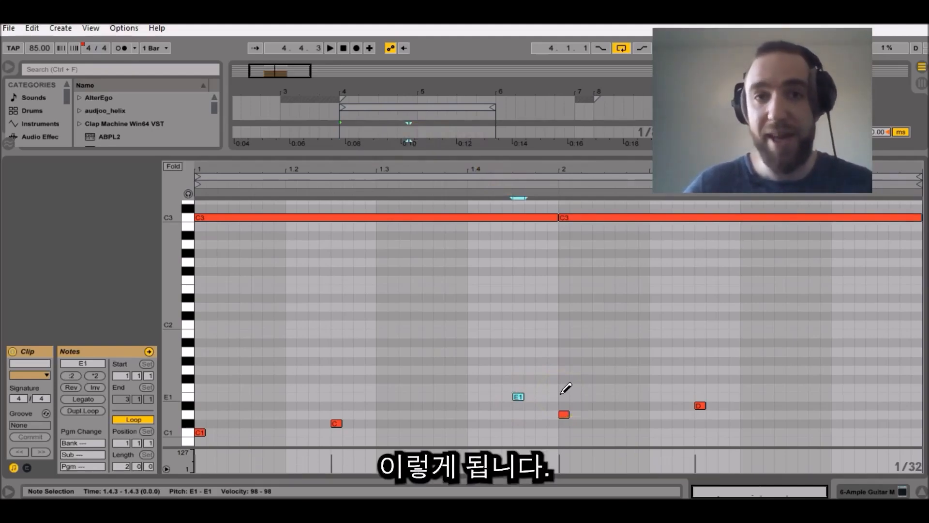
key("space")
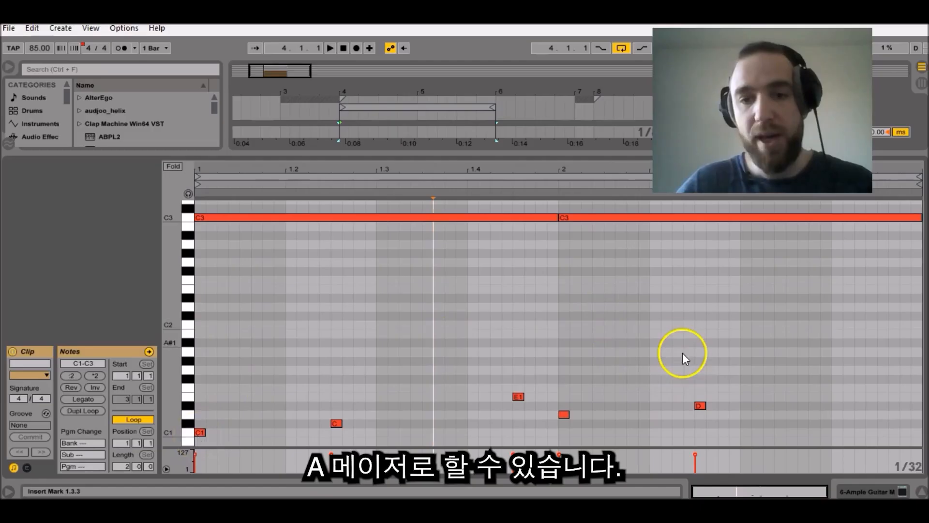
key("b")
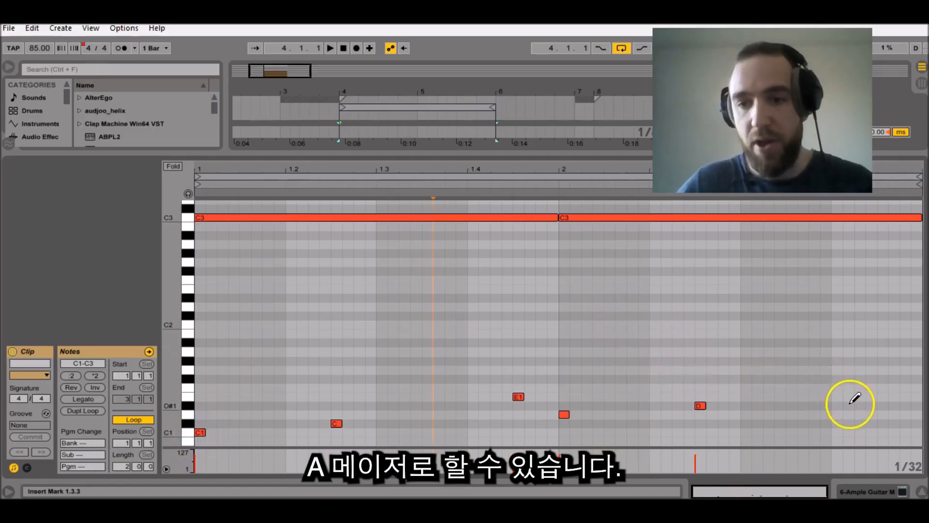
left_click(880, 415)
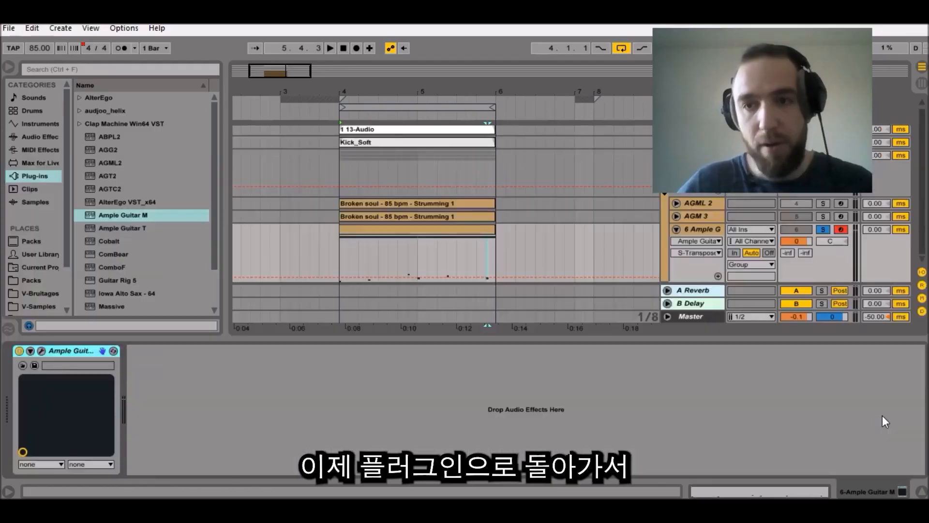
With chord 3 selected in the plugin, copy sequence 1 into sequence 2 and move its step-15 arpeggio note to the fifth-string row
left_click(41, 351)
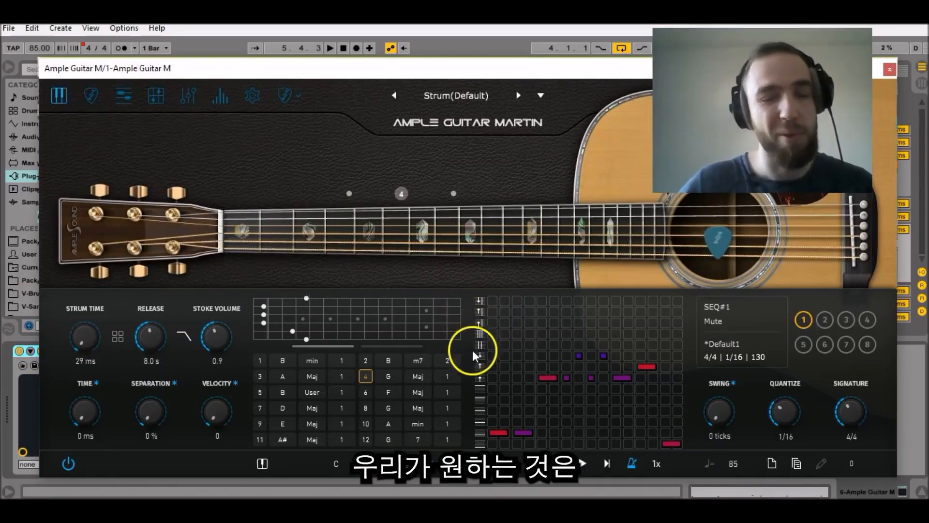
left_click(260, 376)
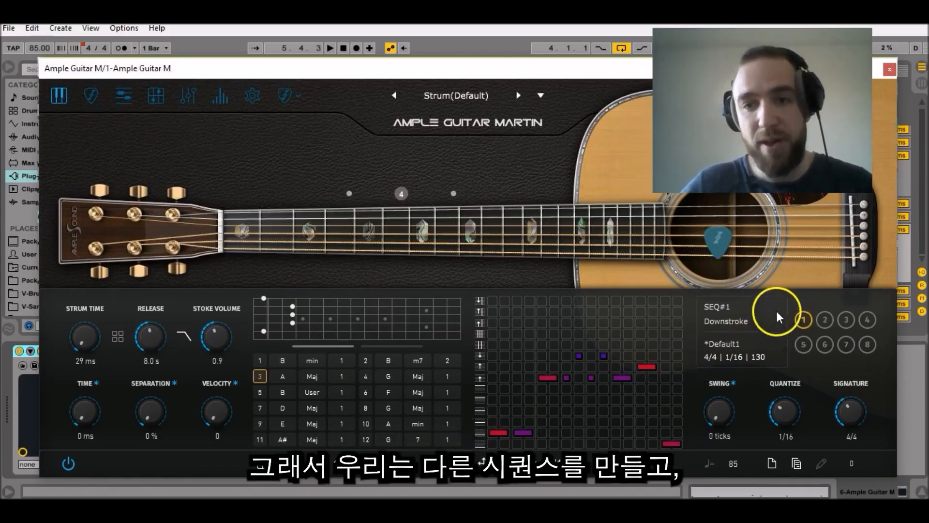
left_click(824, 319)
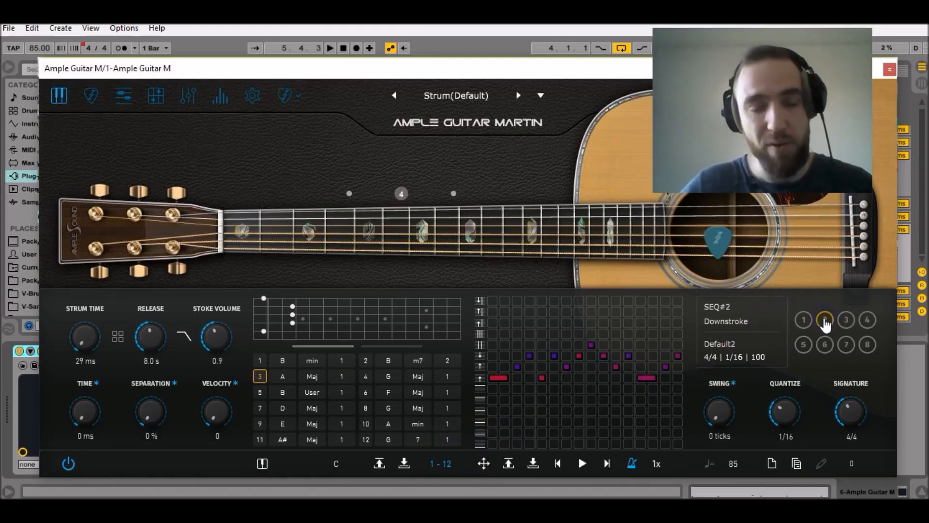
left_click(796, 463)
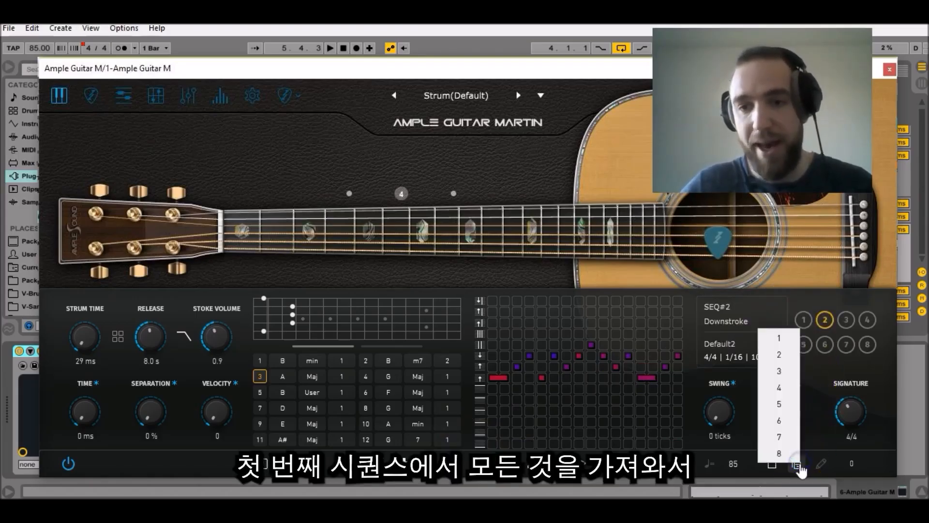
left_click(788, 340)
left_click(671, 443)
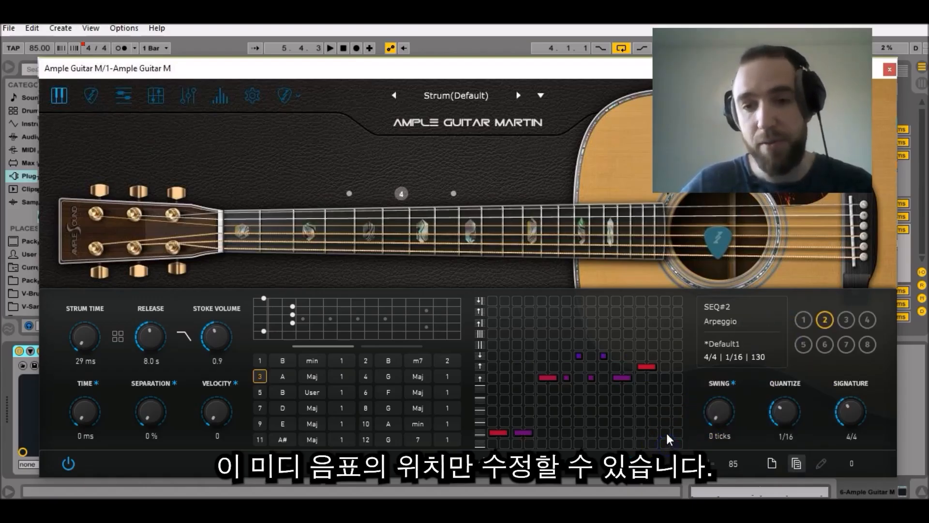
left_click(678, 438)
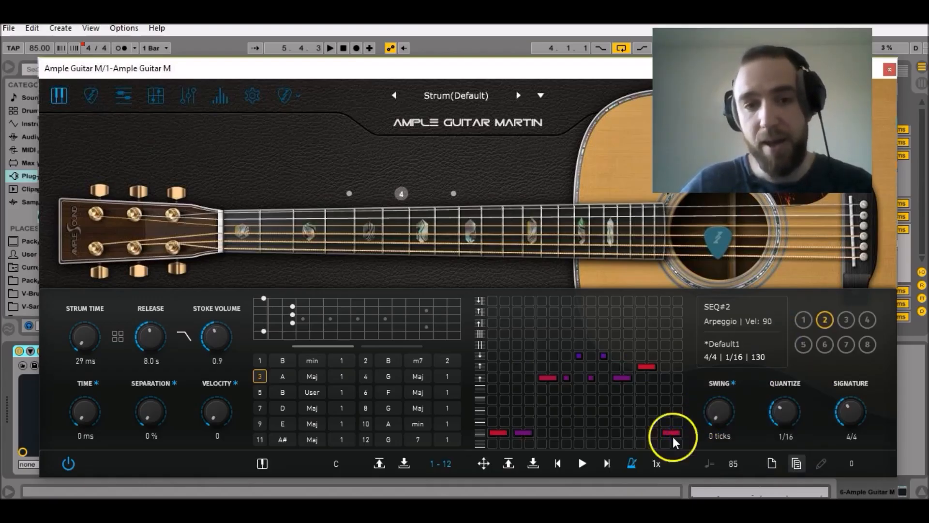
In the MIDI clip, transpose the second bar's C3 pattern note up to C#3
left_click(889, 70)
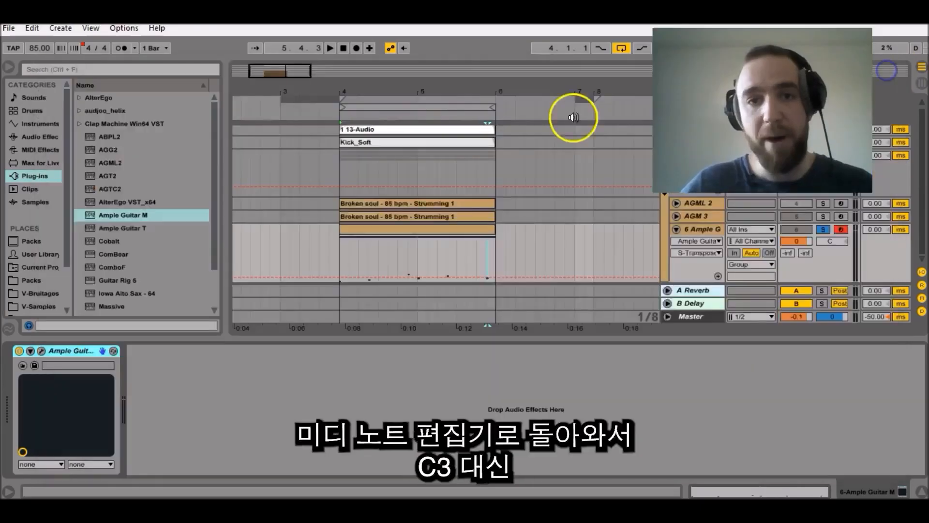
double_click(408, 230)
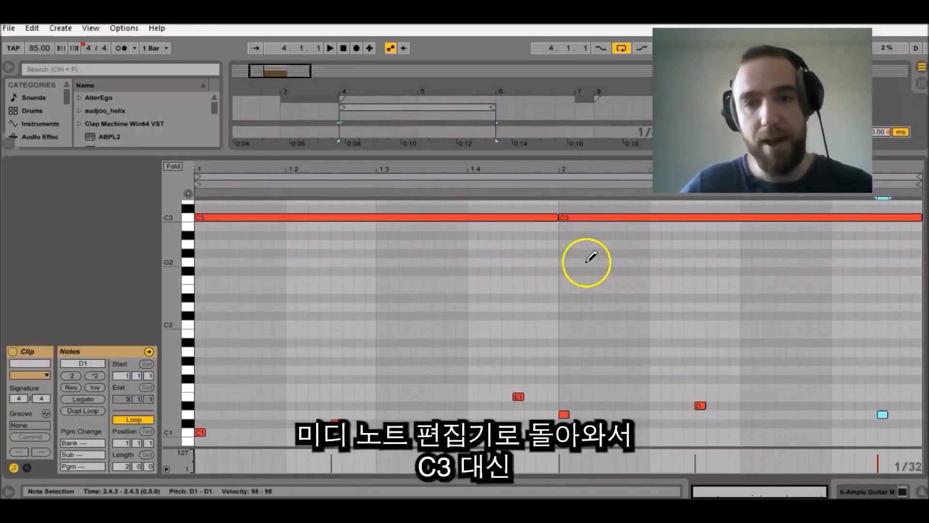
left_click(589, 218)
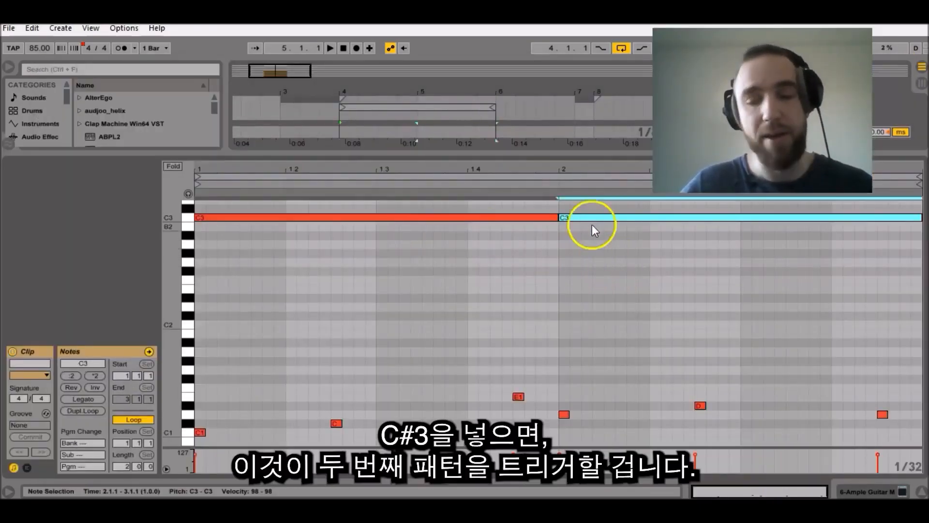
key("Up")
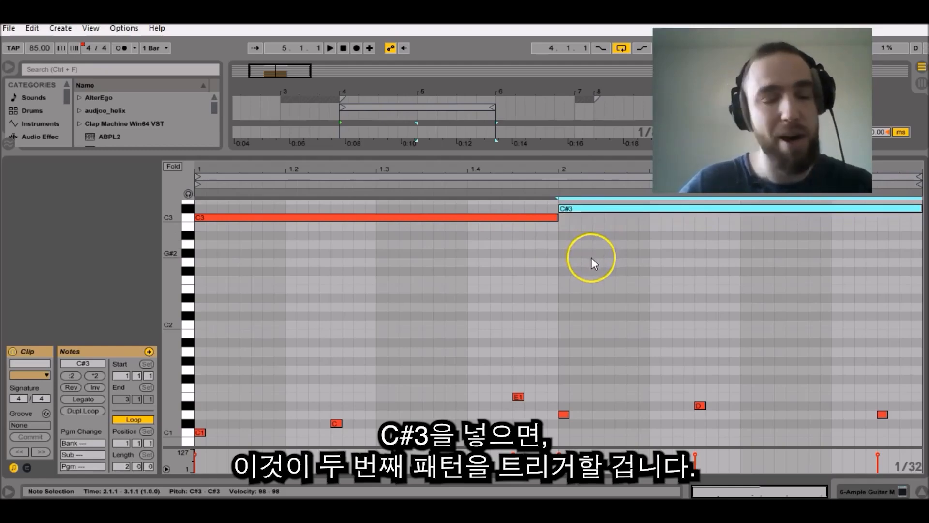